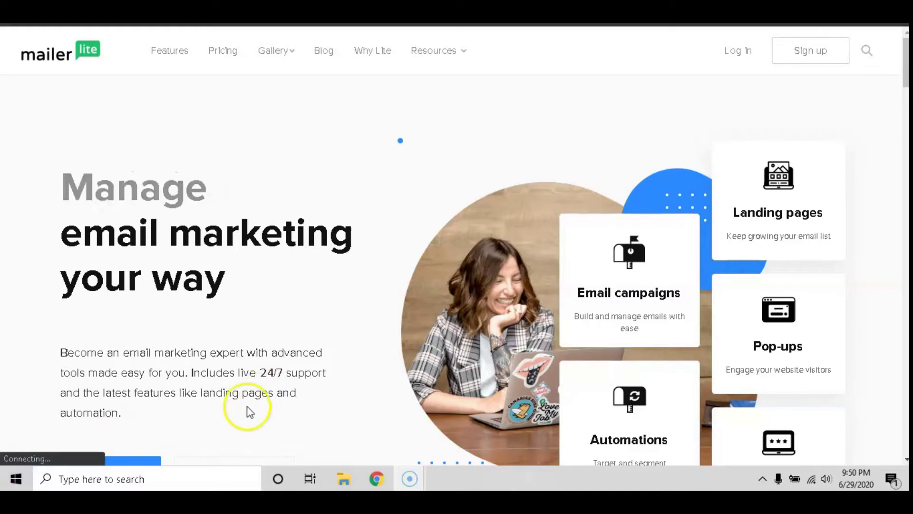
Step: Start a new MailerLite signup and look over the registration form
left_click(816, 51)
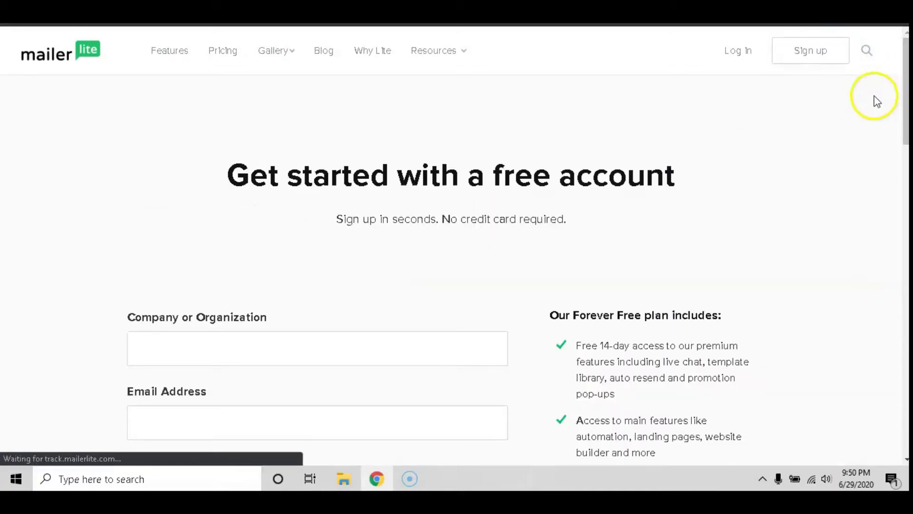
scroll(805, 122, "down", 1)
scroll(829, 126, "down", 1)
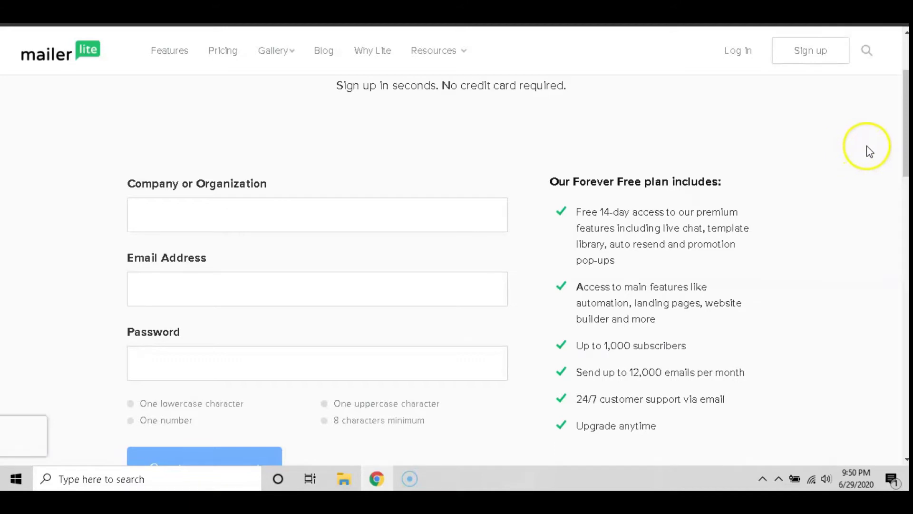
scroll(866, 146, "down", 1)
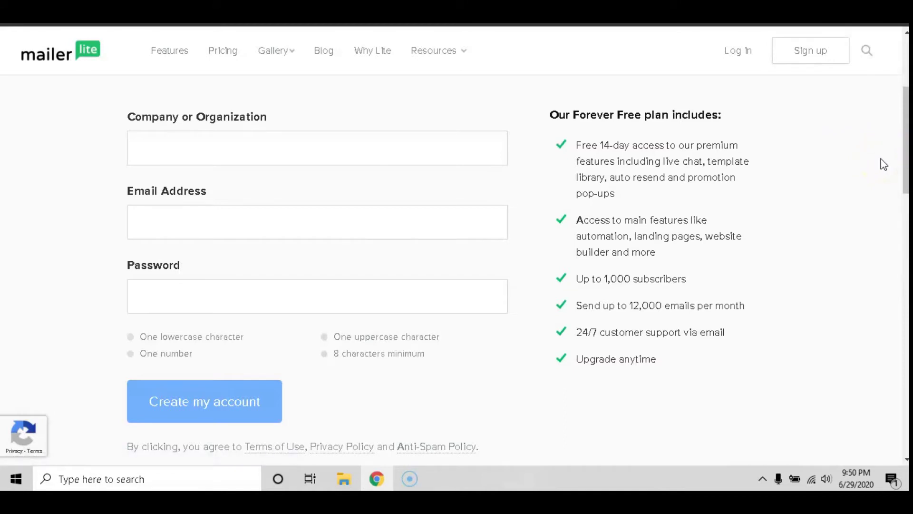
scroll(879, 171, "up", 2)
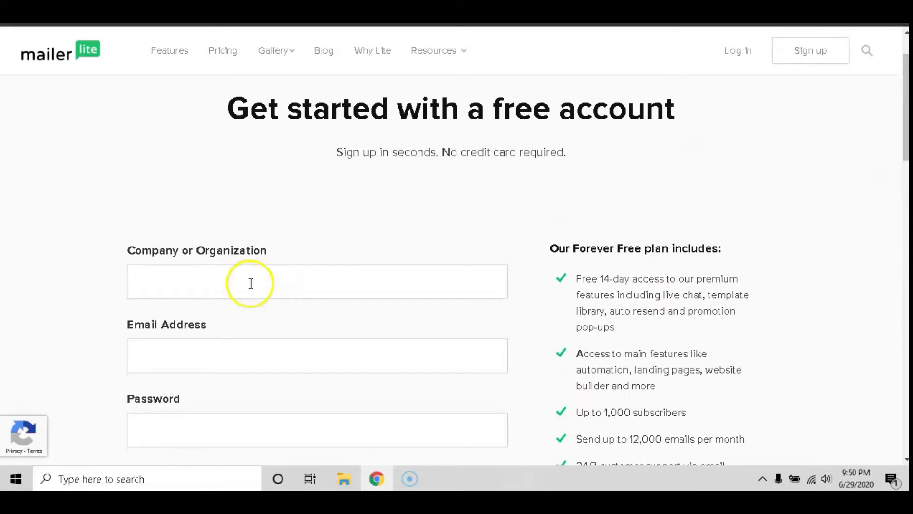
Step: Register company Learnerpreneur with the user's email address and a password, and create the account
left_click(139, 281)
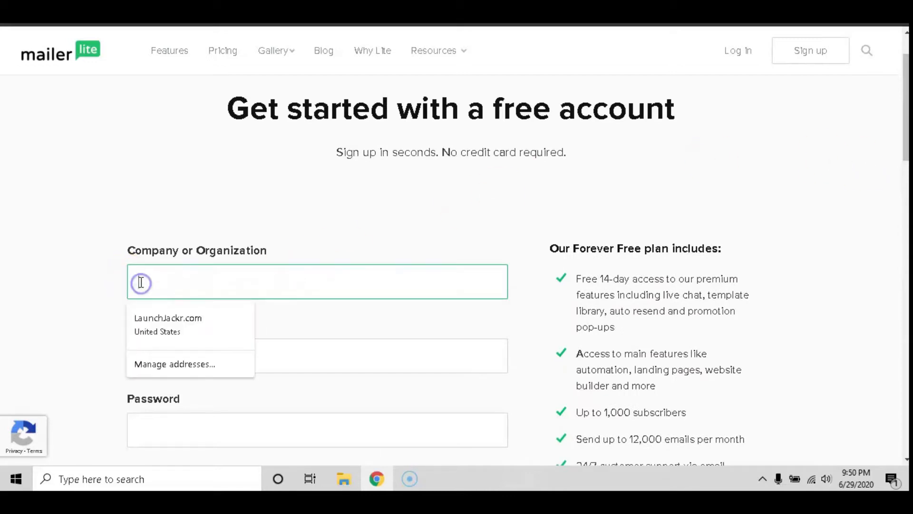
type("Learnerpreneur")
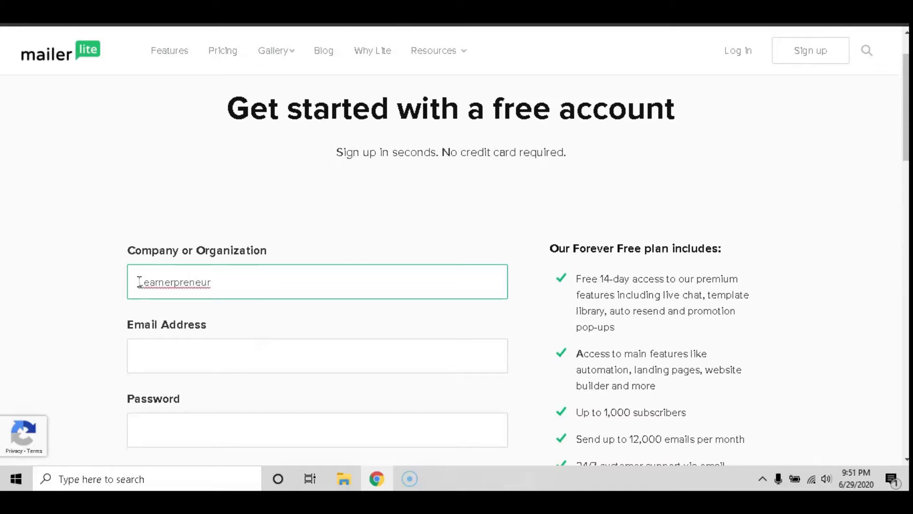
key("Tab")
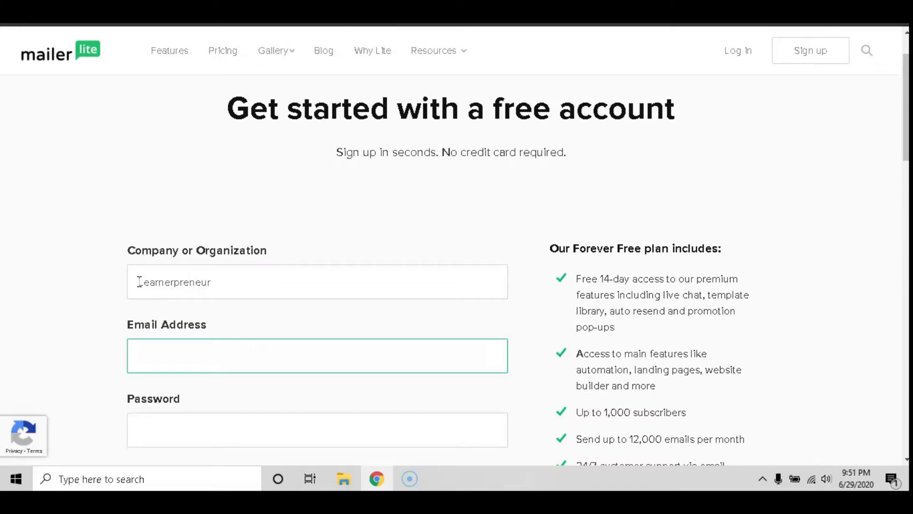
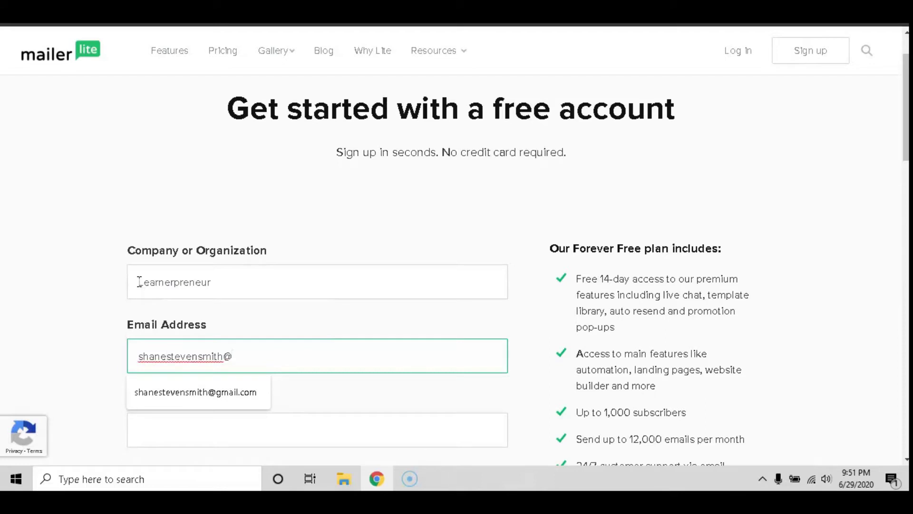
key("Tab")
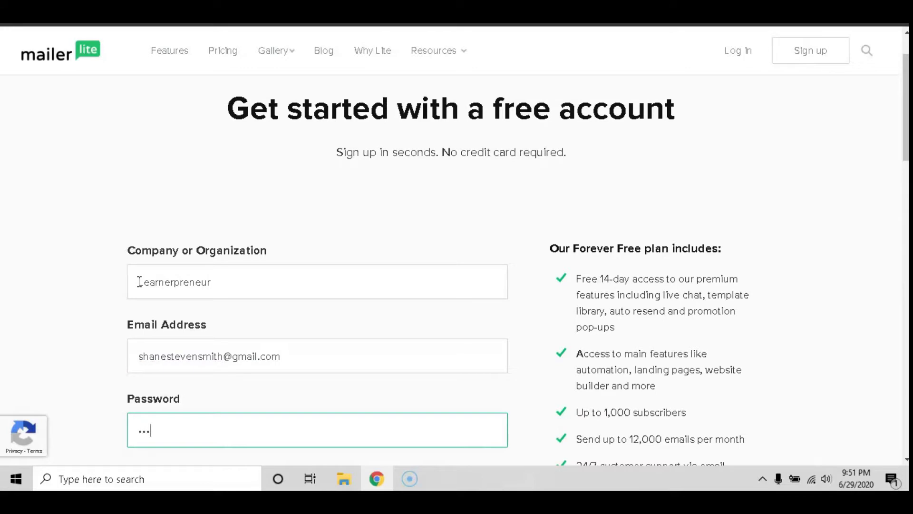
type("••")
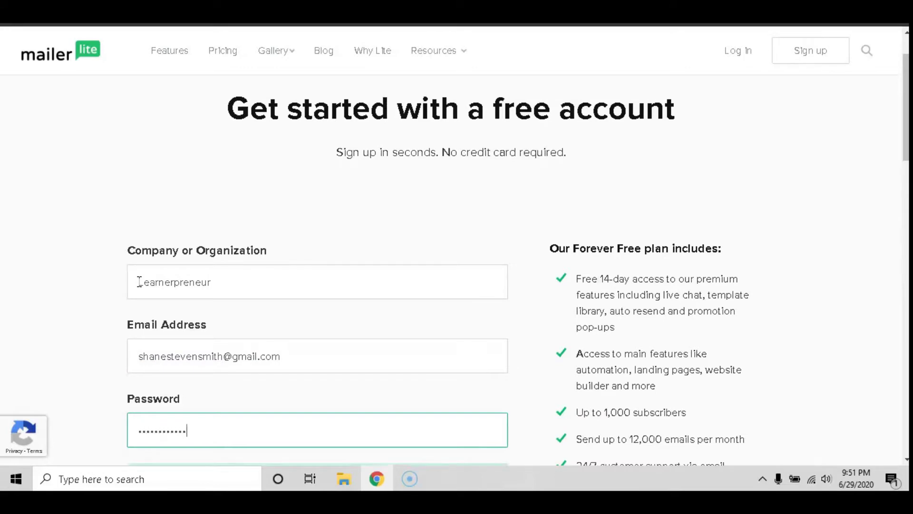
scroll(192, 236, "down", 4)
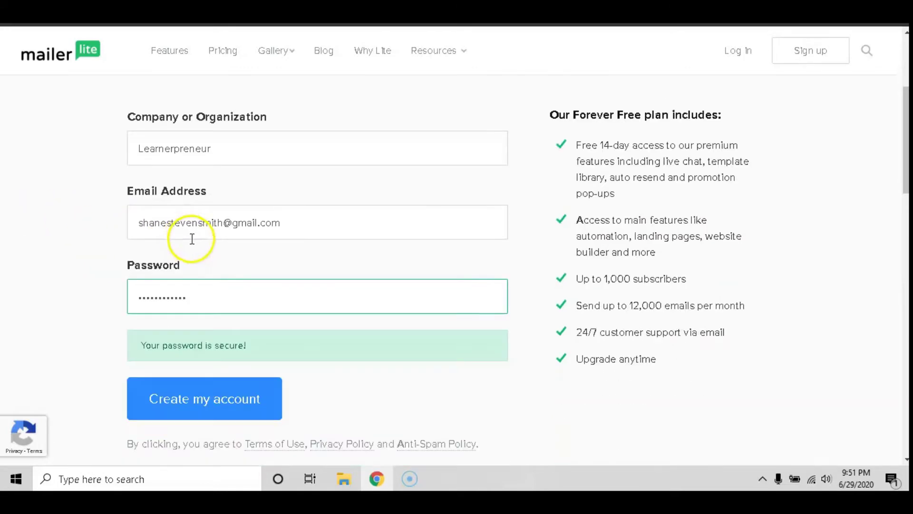
left_click(203, 349)
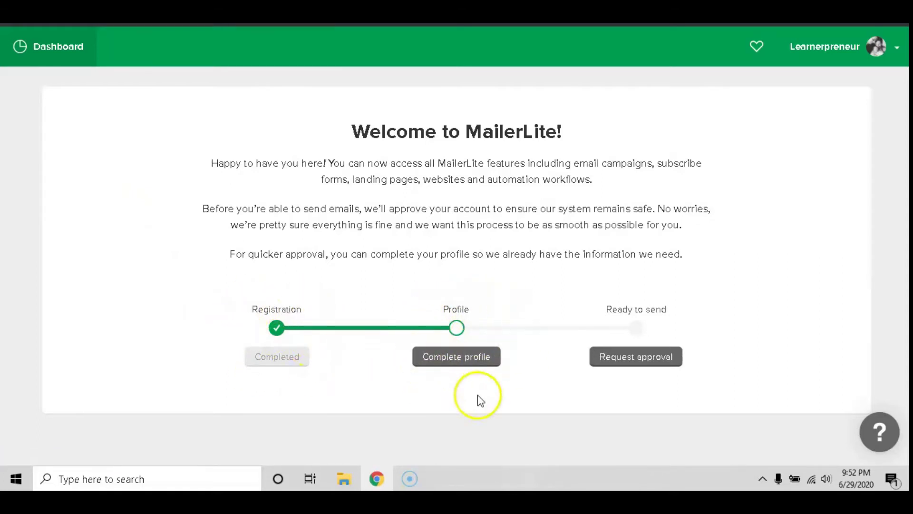
Step: Open the profile form and enter the first and last name
left_click(459, 364)
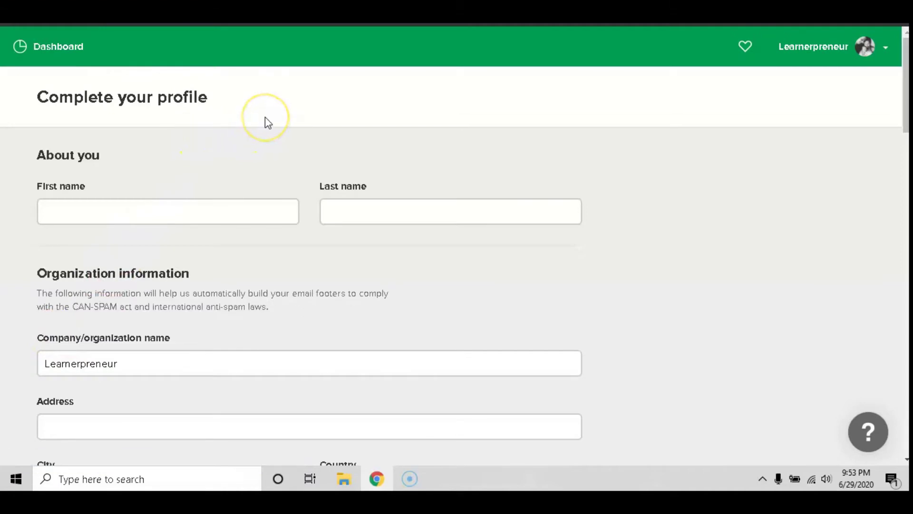
scroll(265, 117, "down", 1)
scroll(255, 123, "up", 1)
left_click(84, 204)
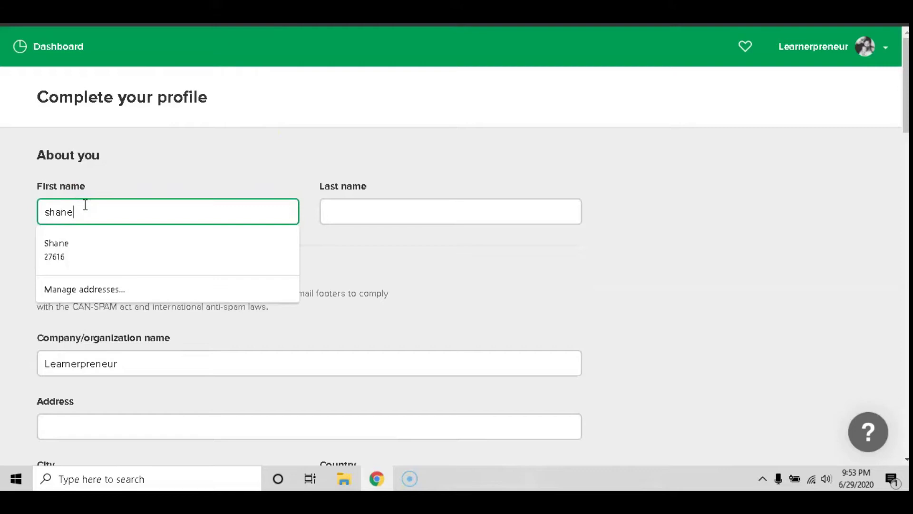
key("Tab")
type("smit")
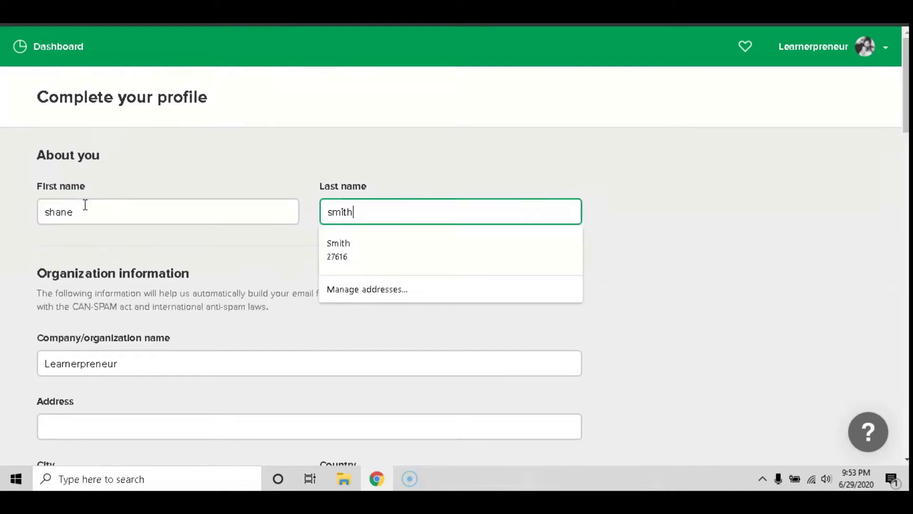
Step: Enter the street address and autofill city, ZIP and state from the saved address
scroll(78, 214, "down", 3)
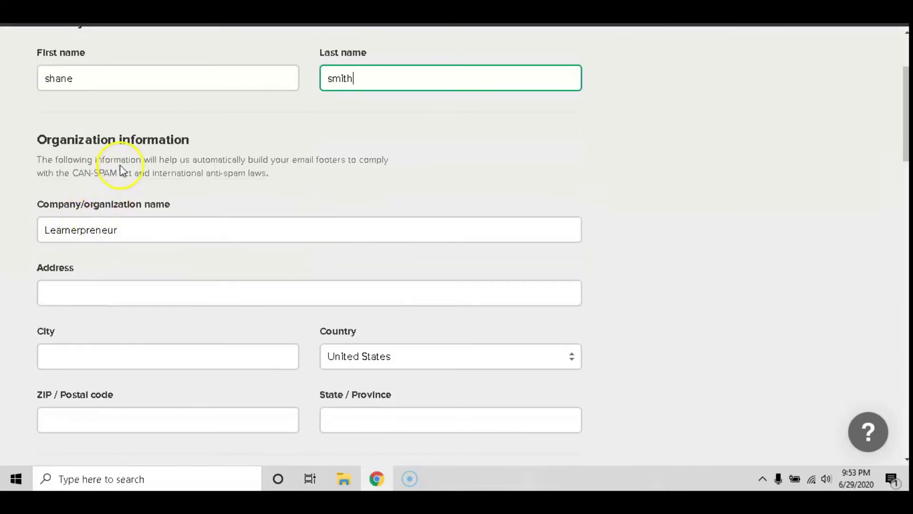
scroll(112, 223, "down", 1)
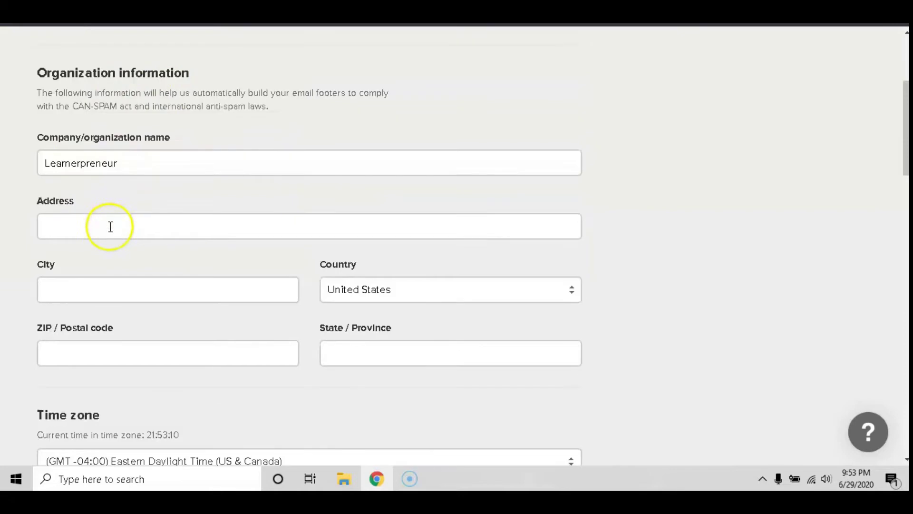
left_click(75, 224)
type("Botany Bay")
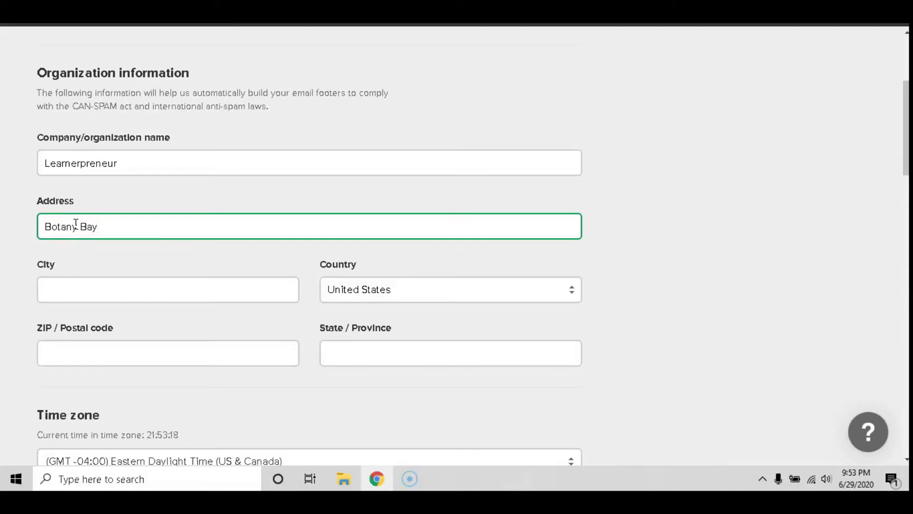
left_click(78, 293)
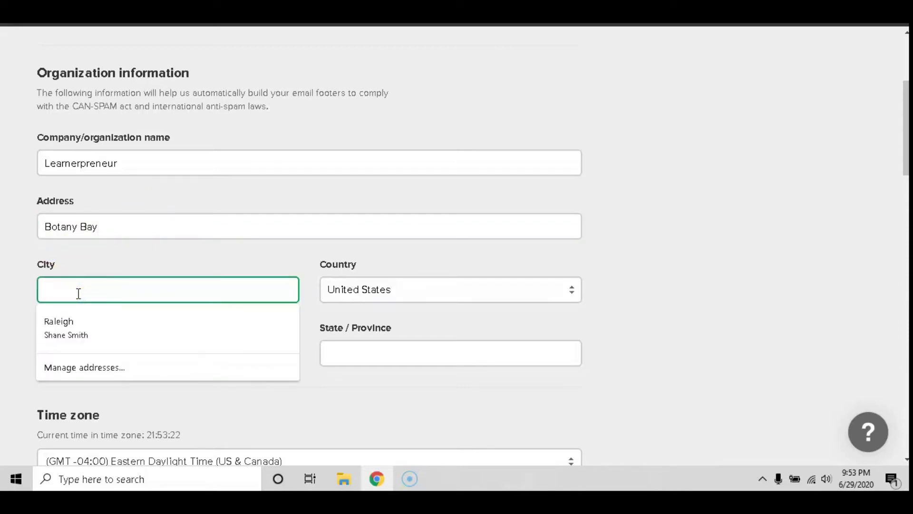
left_click(74, 322)
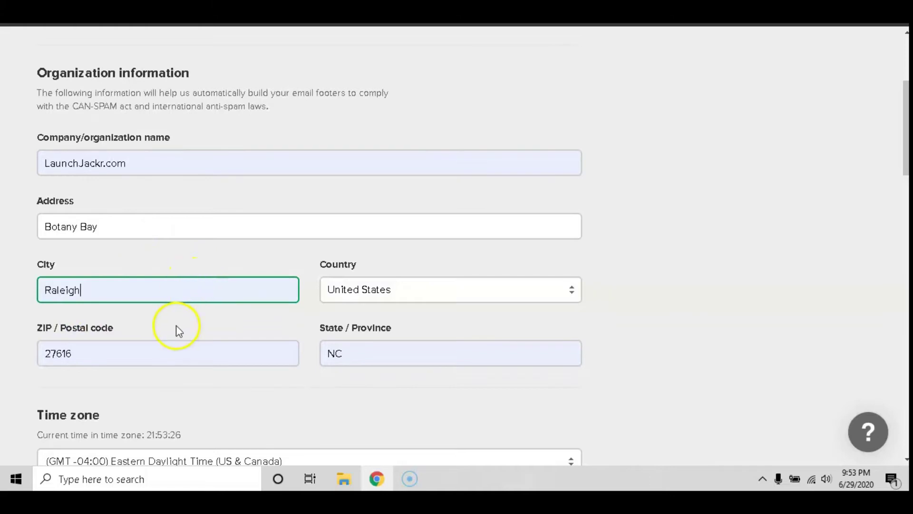
scroll(178, 328, "down", 4)
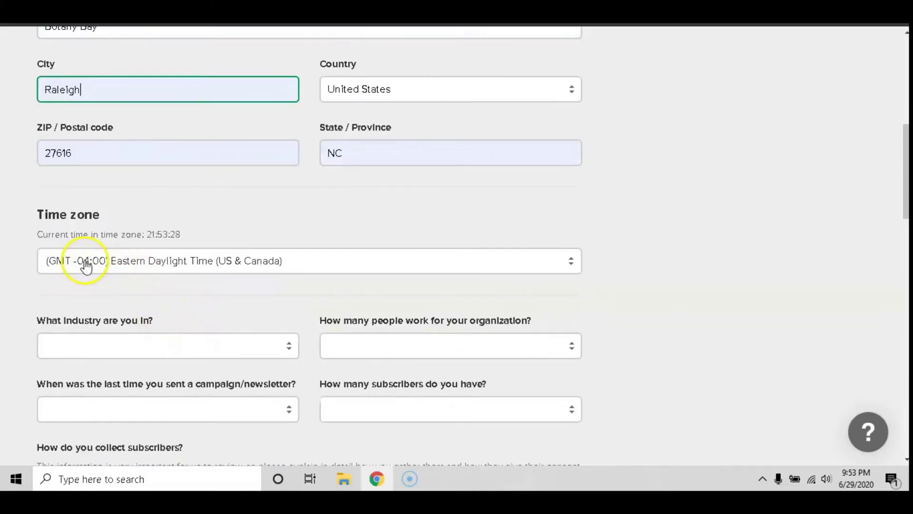
Step: Set the time zone to Eastern European Daylight Time
left_click(84, 265)
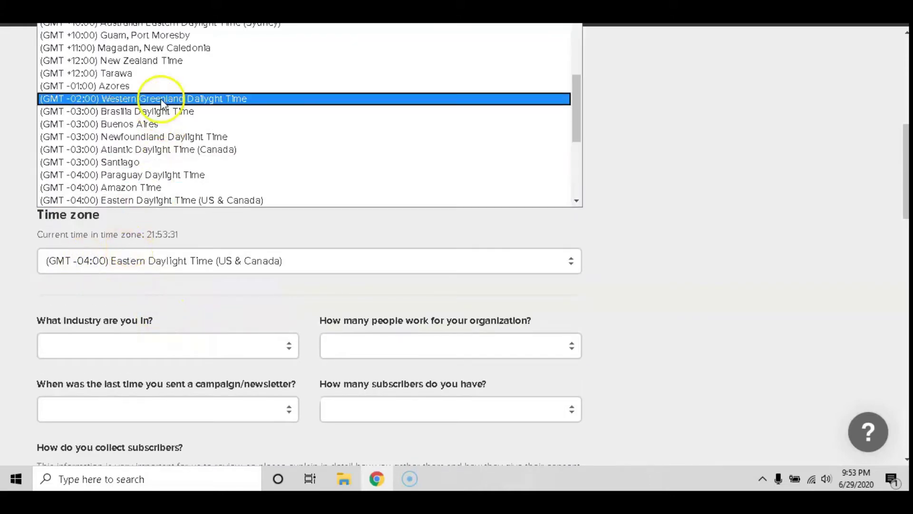
scroll(162, 76, "up", 5)
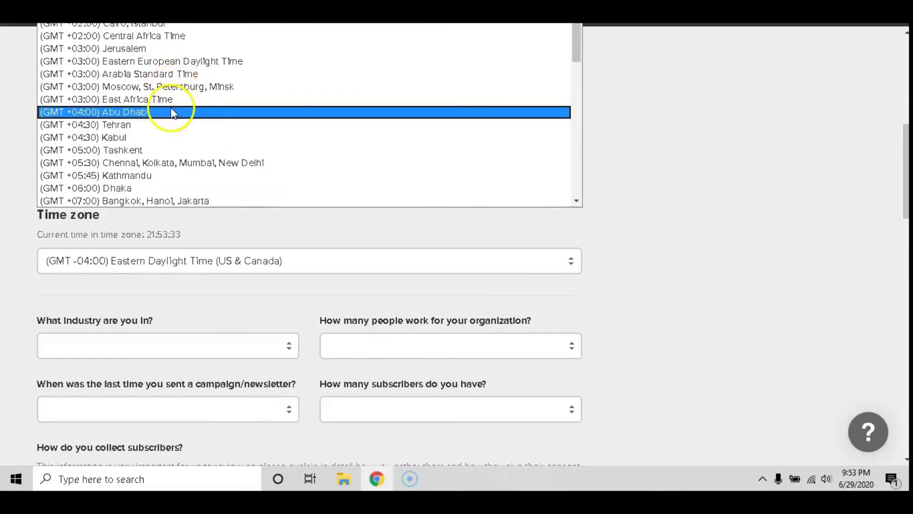
left_click(180, 60)
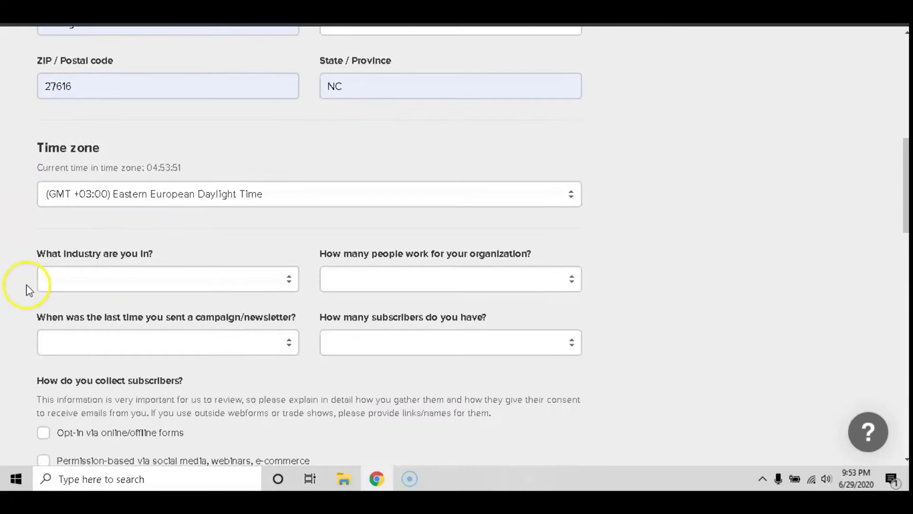
scroll(24, 280, "down", 1)
scroll(16, 263, "down", 1)
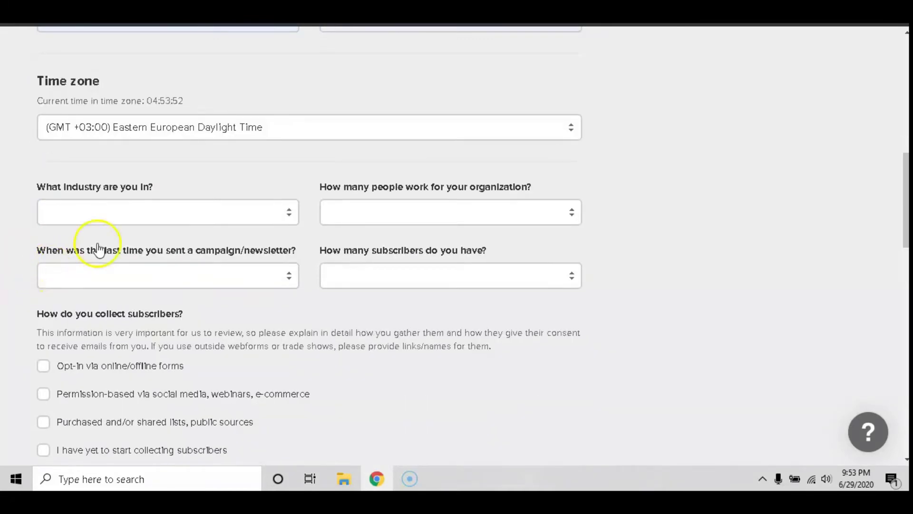
Step: Answer Real estate, 1-5 people, < 2 months and < 1,000 subscribers in the profile dropdowns
left_click(122, 210)
scroll(143, 314, "down", 3)
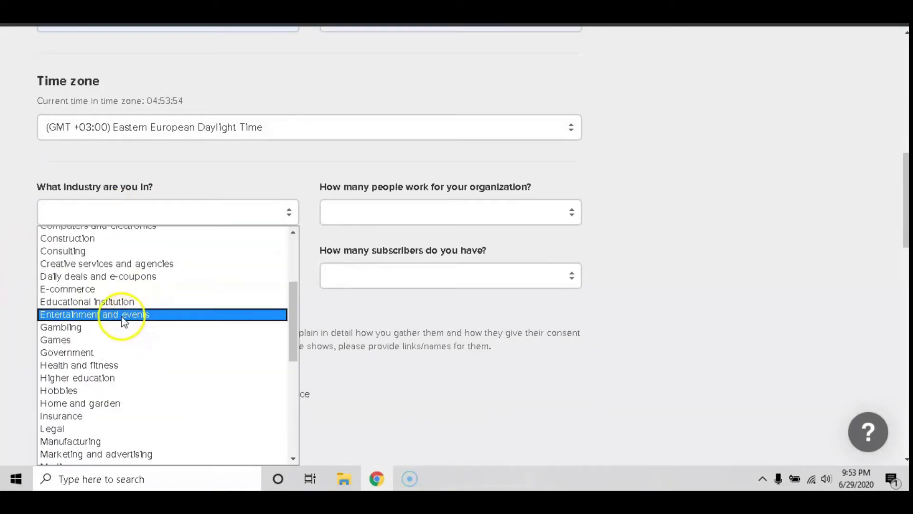
scroll(138, 318, "down", 5)
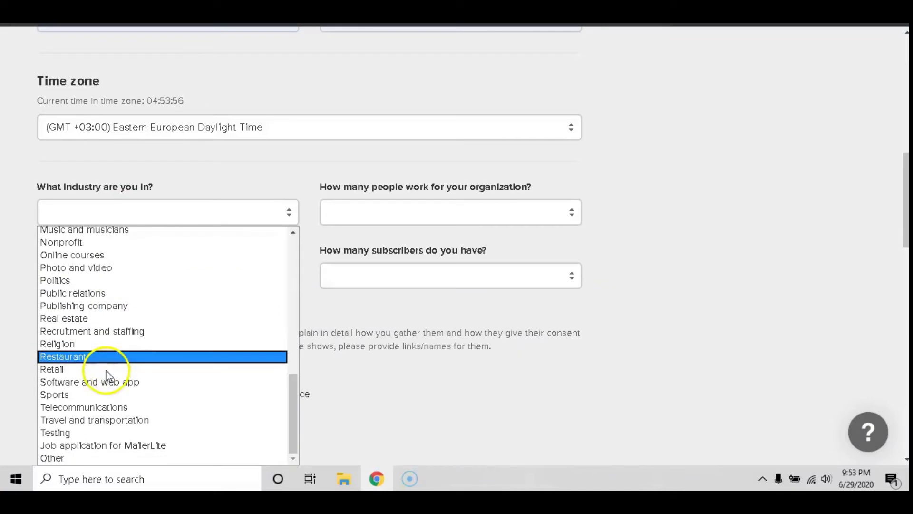
left_click(95, 315)
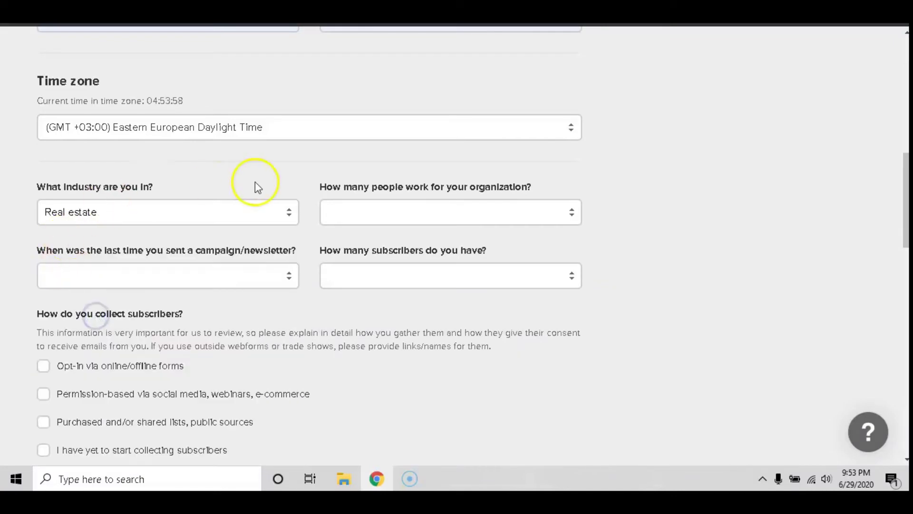
left_click(354, 212)
left_click(332, 244)
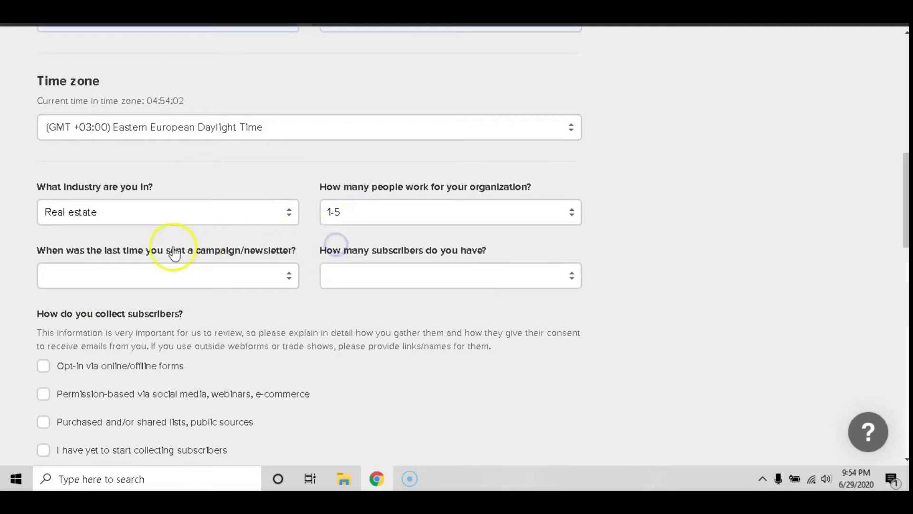
left_click(115, 277)
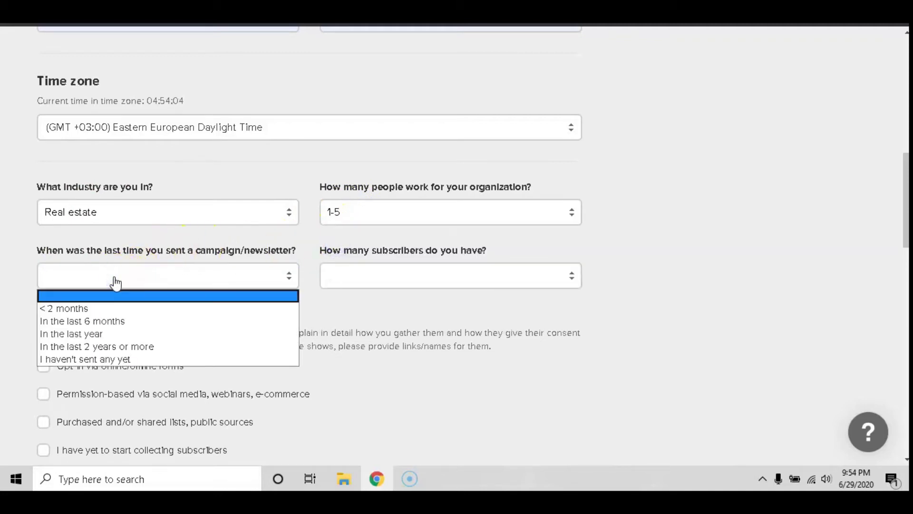
left_click(69, 308)
left_click(343, 275)
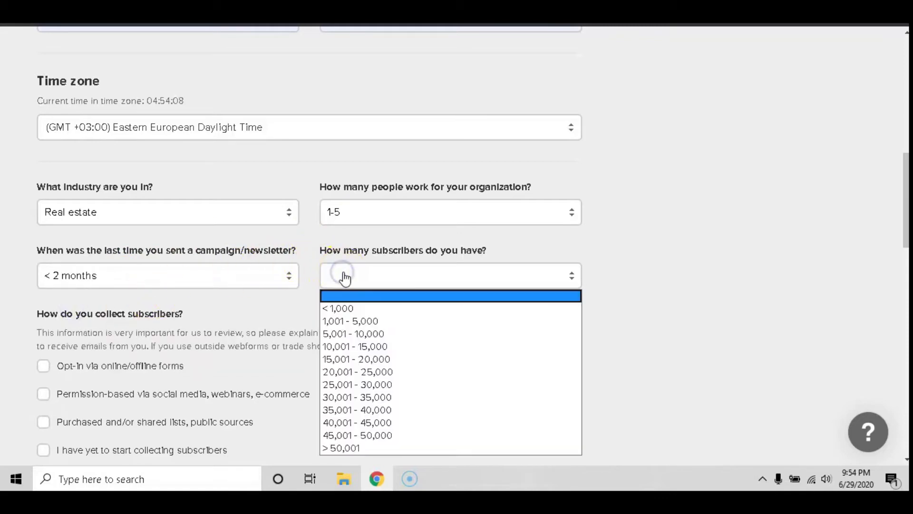
left_click(343, 309)
scroll(172, 318, "down", 3)
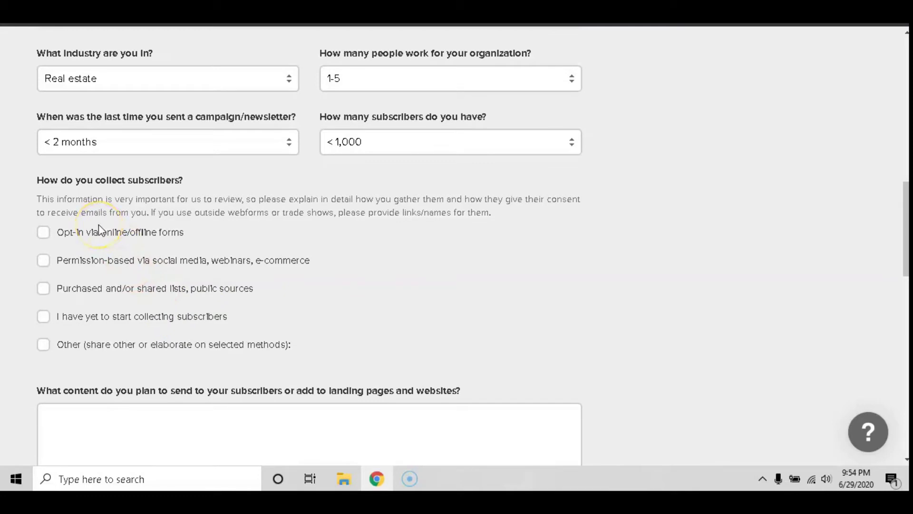
Step: Tick opt-in via online/offline forms and enter 'You tube channel updates' as planned content
left_click(44, 234)
scroll(315, 309, "down", 3)
left_click(139, 287)
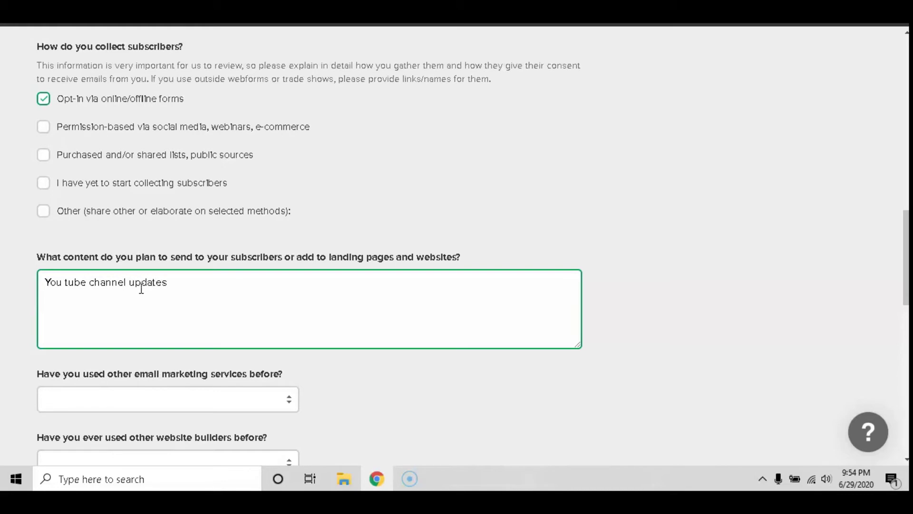
scroll(166, 225, "down", 2)
scroll(157, 247, "down", 1)
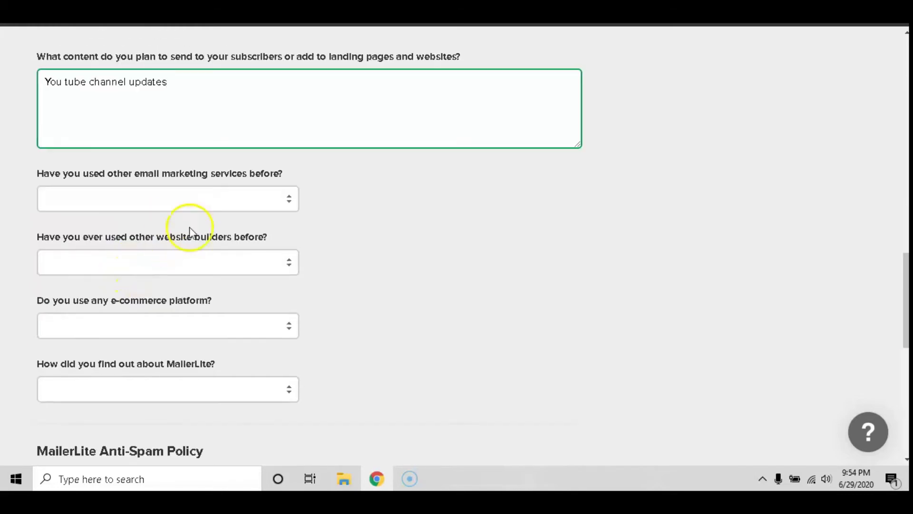
Step: Pick MailChimp, WordPress, Shopify and Facebook as prior tools and discovery source, then fill the specify field
left_click(233, 199)
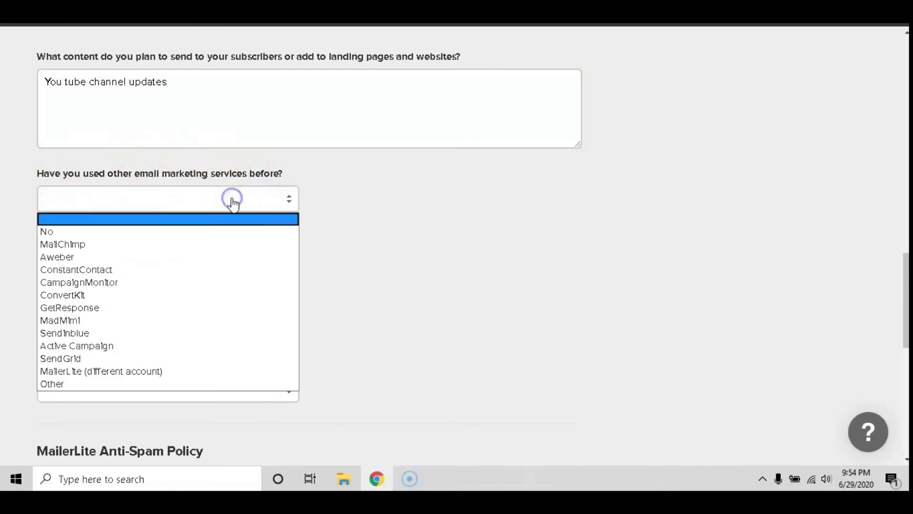
left_click(66, 243)
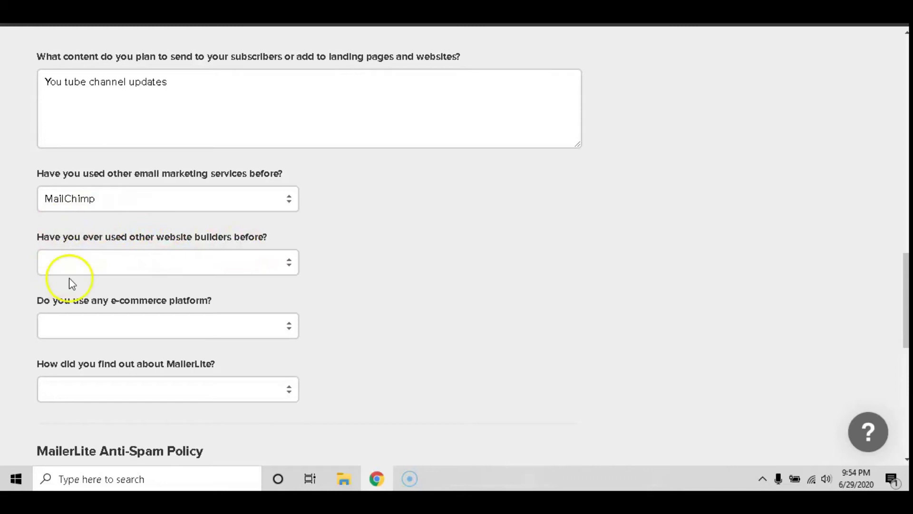
left_click(244, 261)
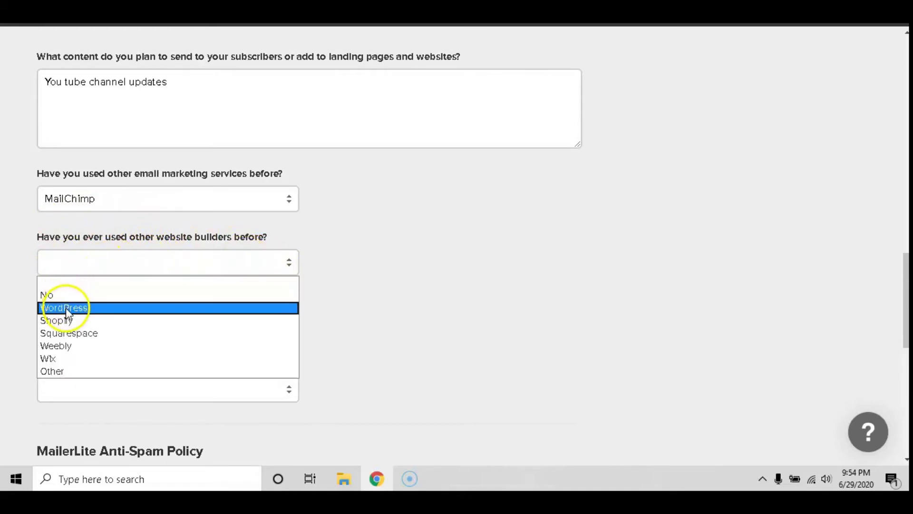
left_click(65, 307)
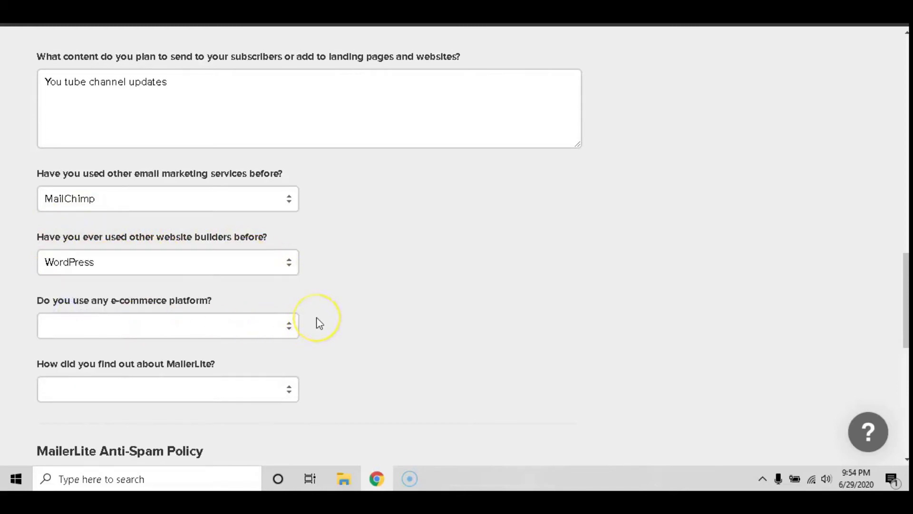
left_click(176, 325)
left_click(65, 371)
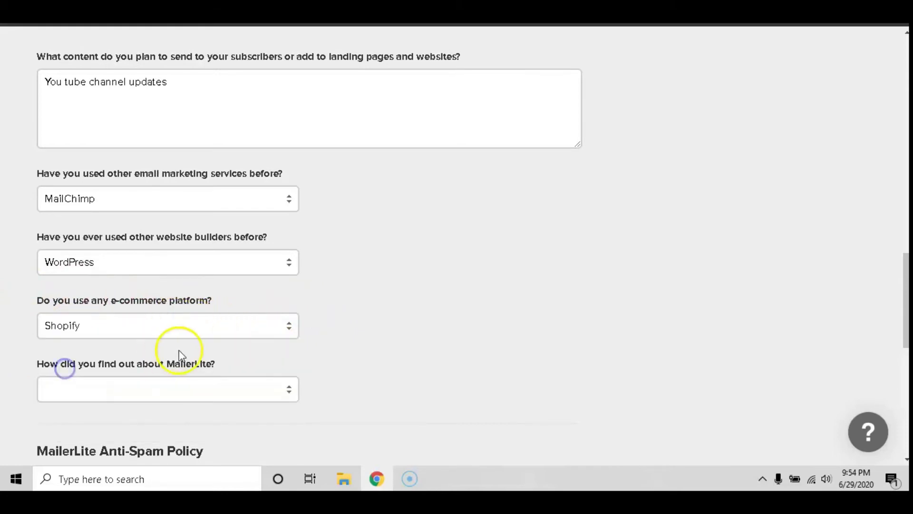
scroll(309, 365, "down", 3)
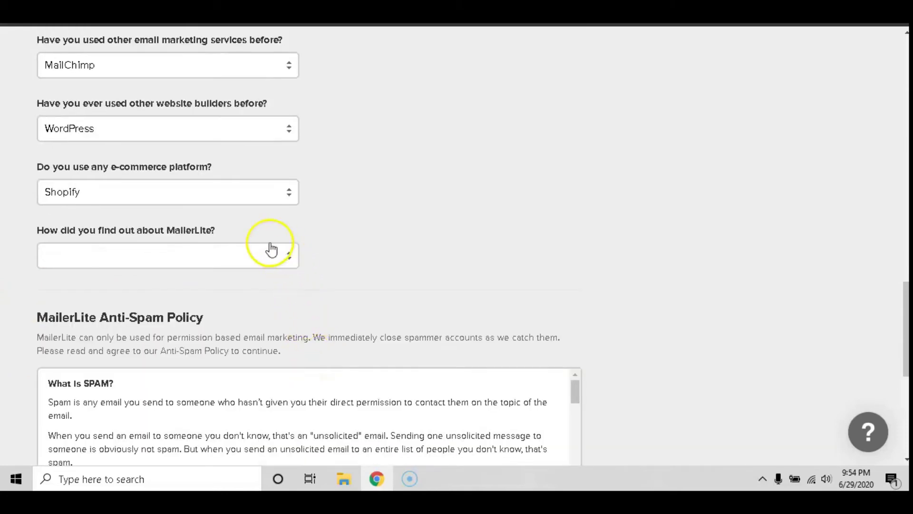
left_click(184, 262)
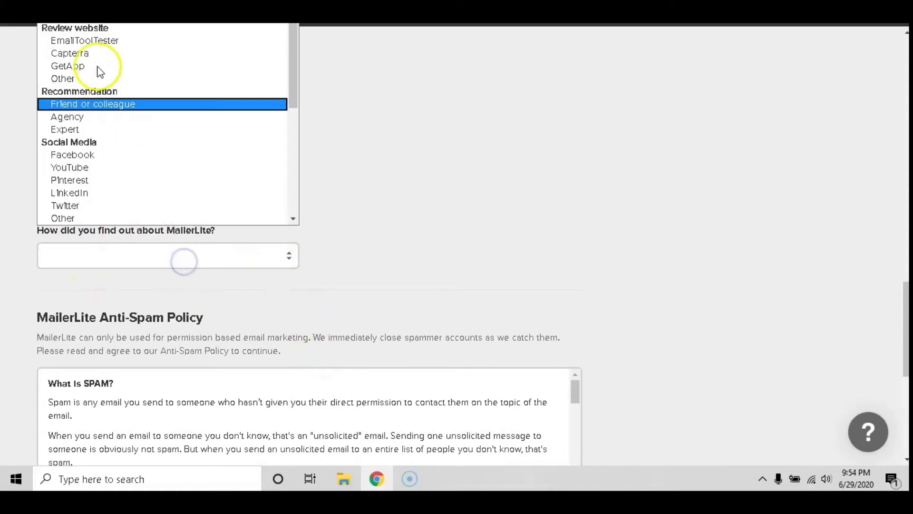
left_click(90, 154)
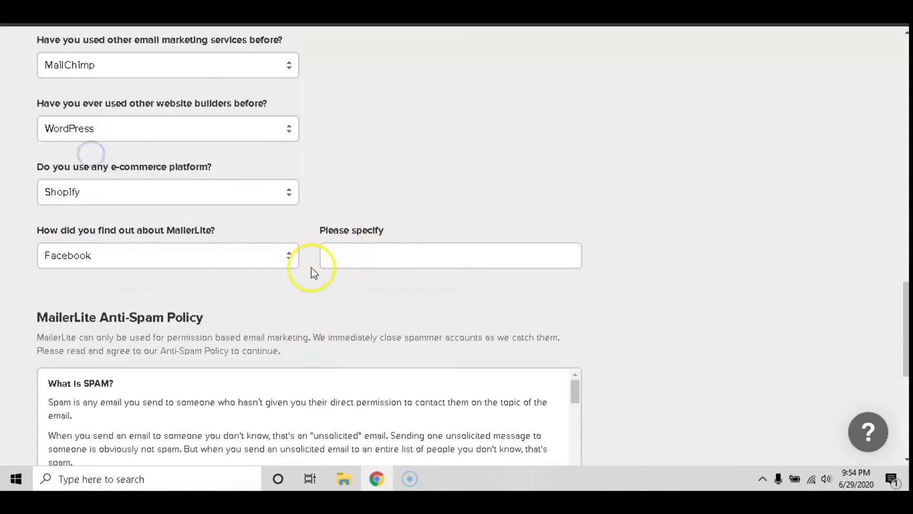
left_click(354, 259)
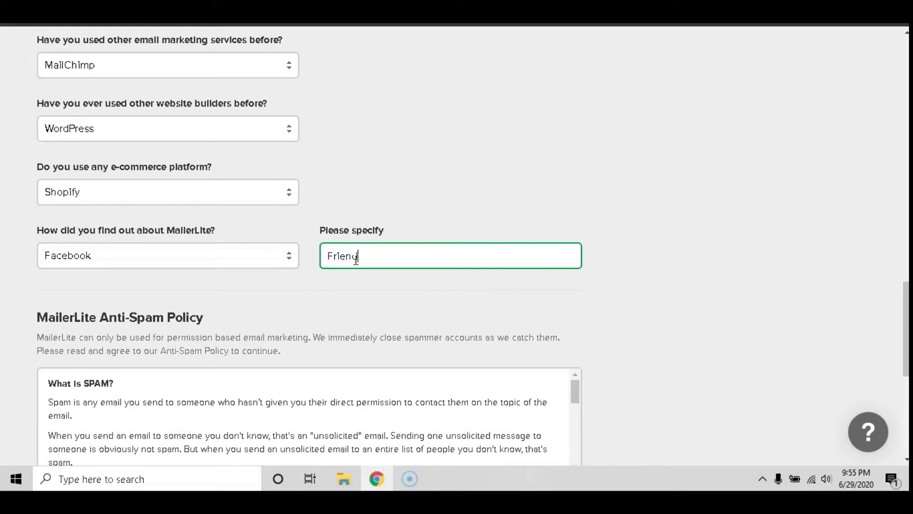
Step: Enter Friend as the specified source and scroll through the Anti-Spam Policy text
scroll(376, 216, "down", 3)
scroll(352, 195, "down", 1)
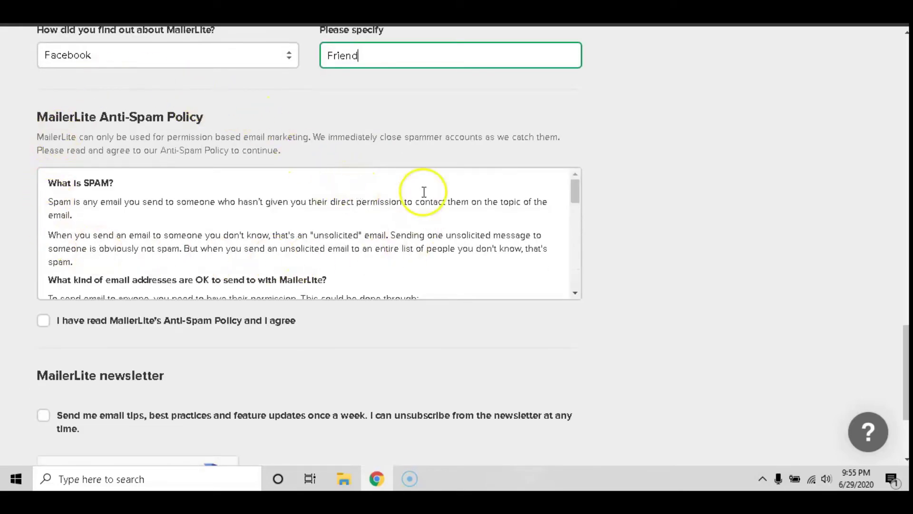
scroll(264, 179, "down", 1)
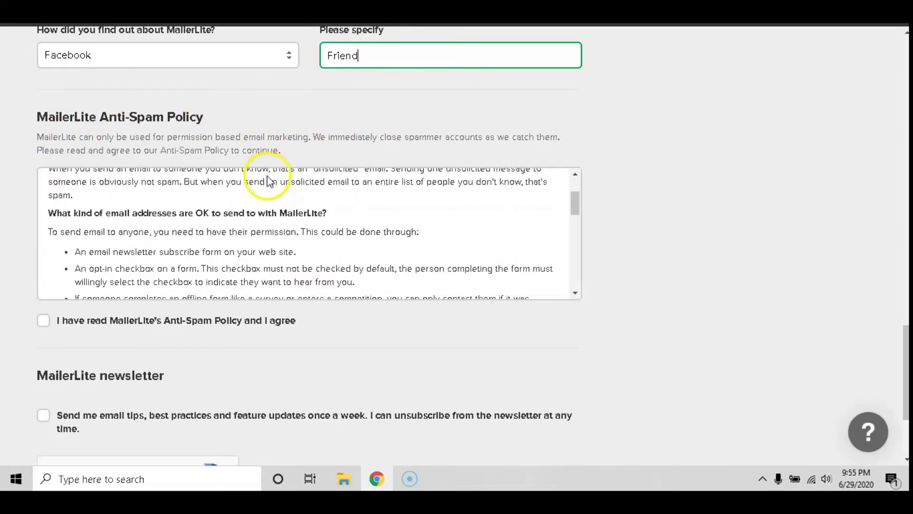
scroll(278, 192, "down", 1)
scroll(276, 188, "down", 1)
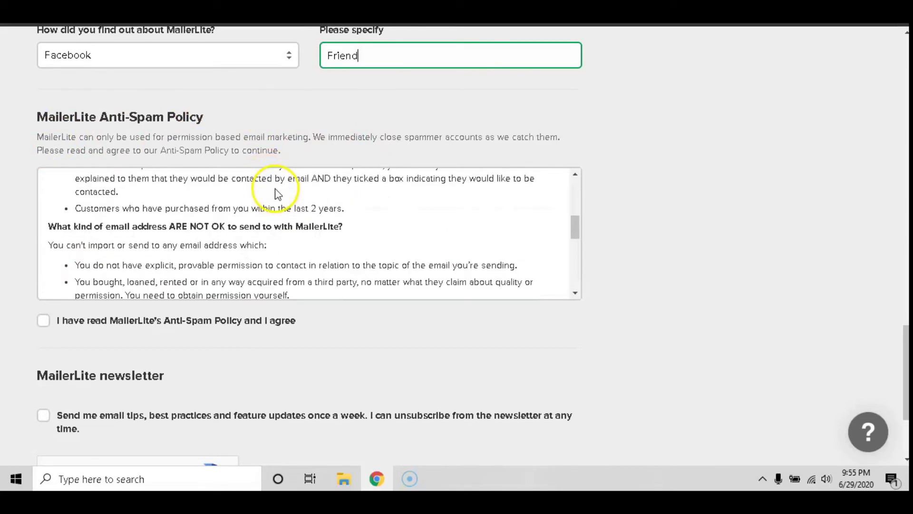
scroll(277, 192, "down", 1)
scroll(278, 190, "down", 1)
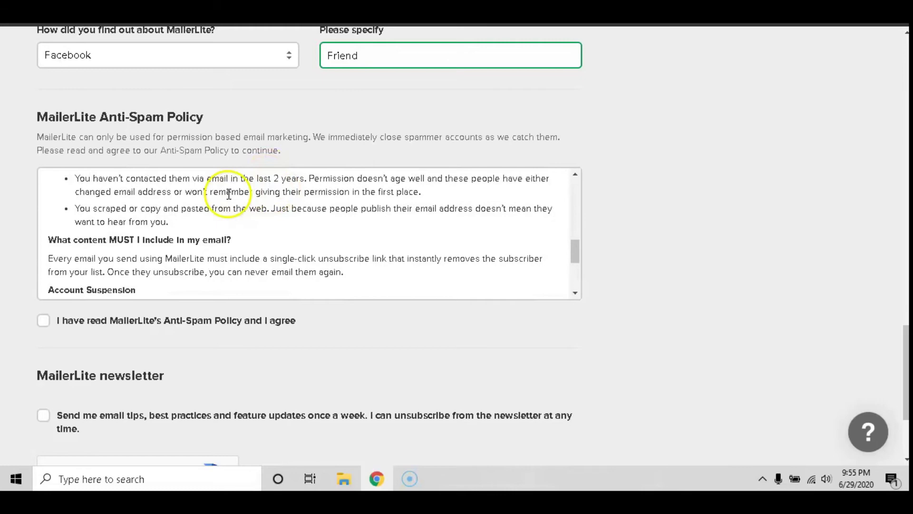
scroll(213, 187, "down", 1)
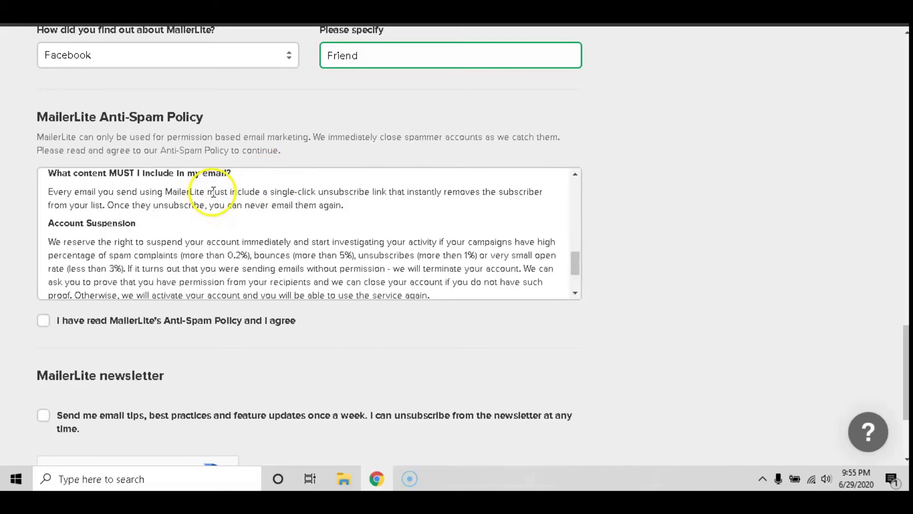
scroll(211, 202, "down", 1)
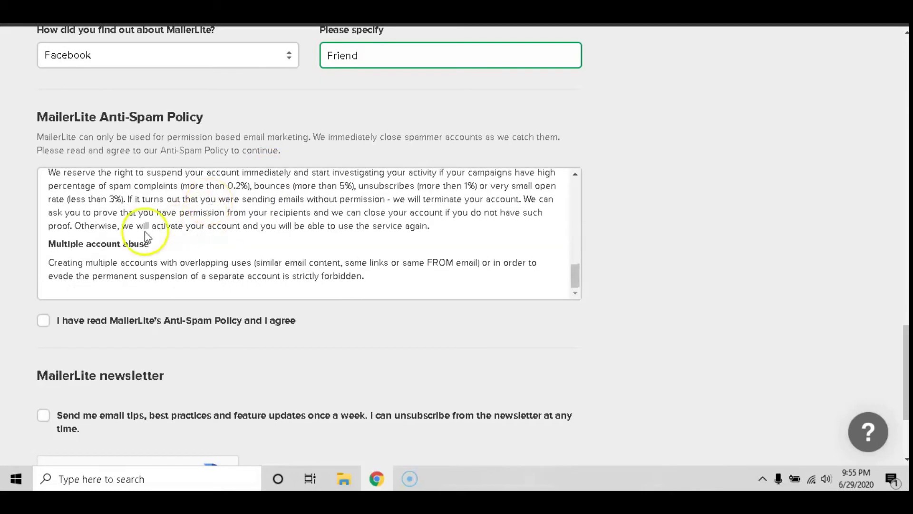
scroll(199, 262, "up", 3)
scroll(198, 263, "up", 5)
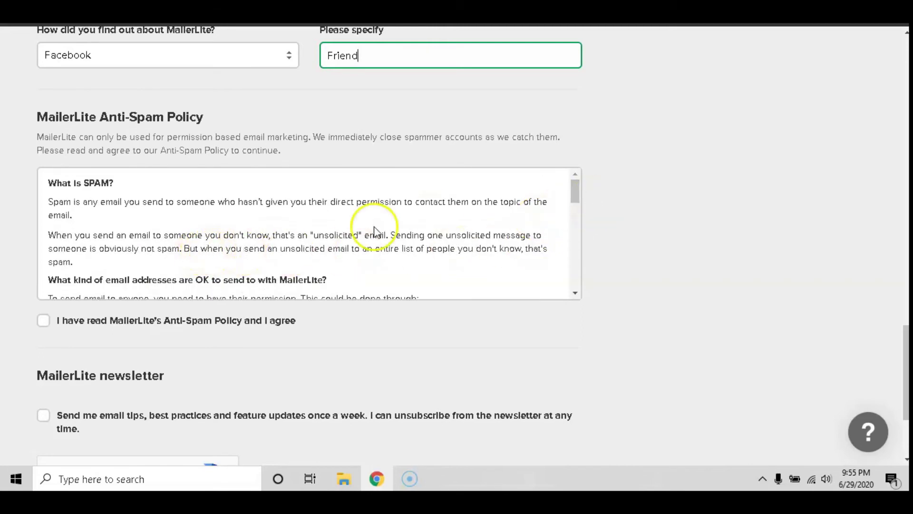
Step: Accept the Anti-Spam Policy, tick 'I'm not a robot' and save the profile
left_click(46, 325)
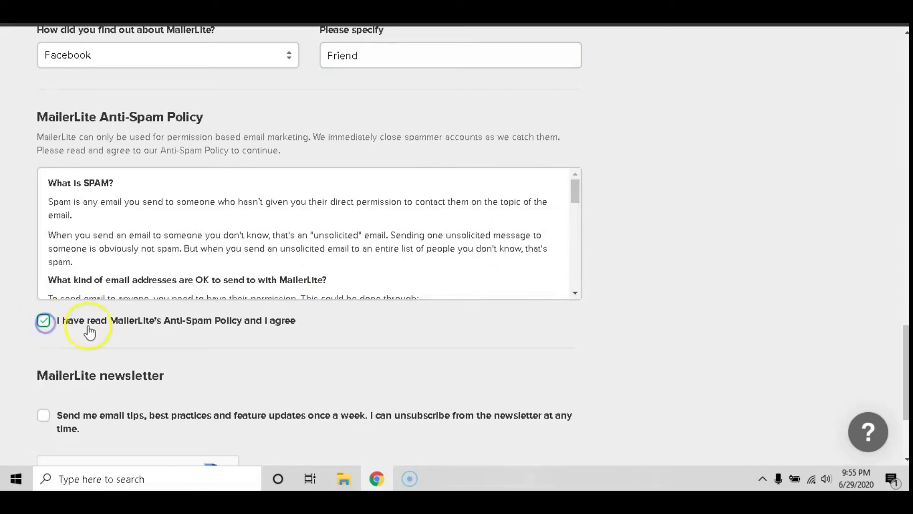
scroll(230, 328, "down", 3)
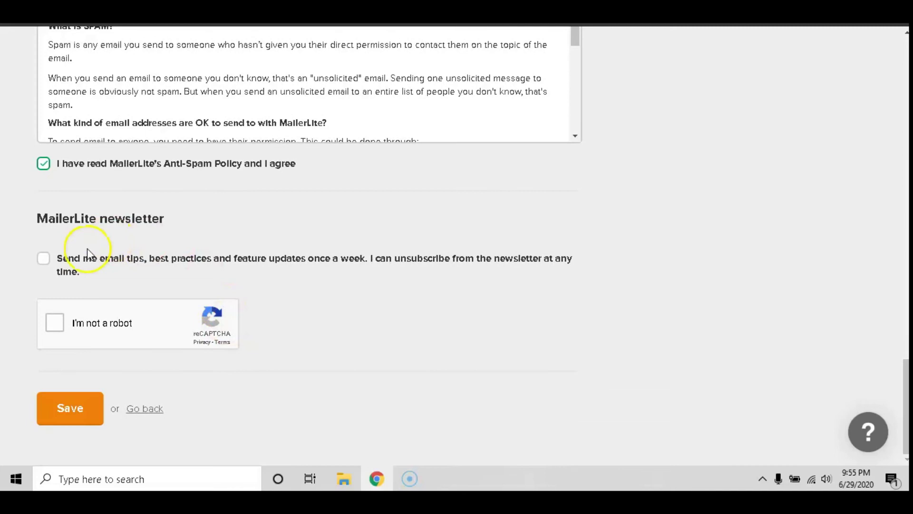
left_click(55, 322)
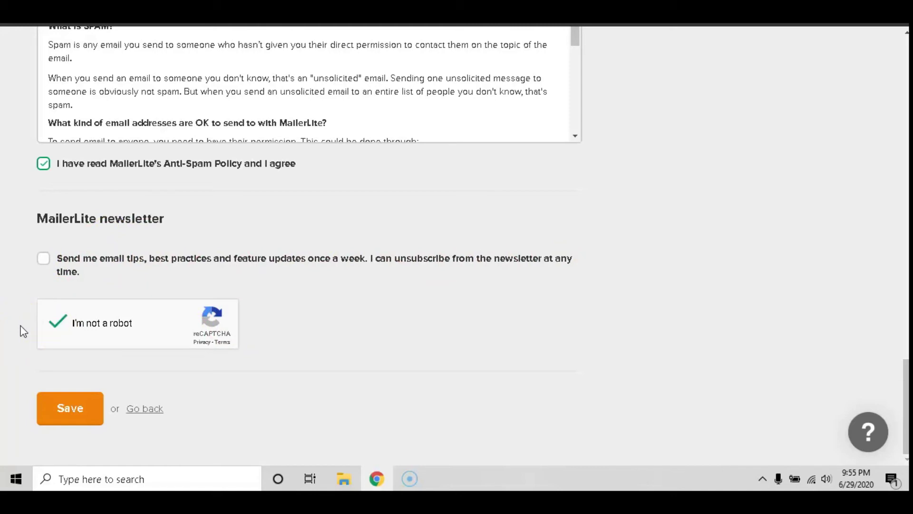
left_click(58, 411)
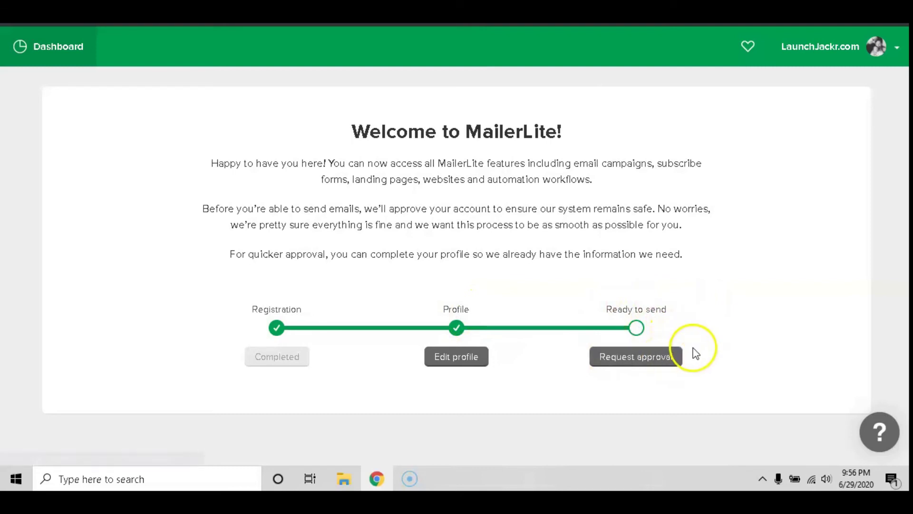
Step: Request approval from the Ready to send section of the welcome dashboard
left_click(648, 357)
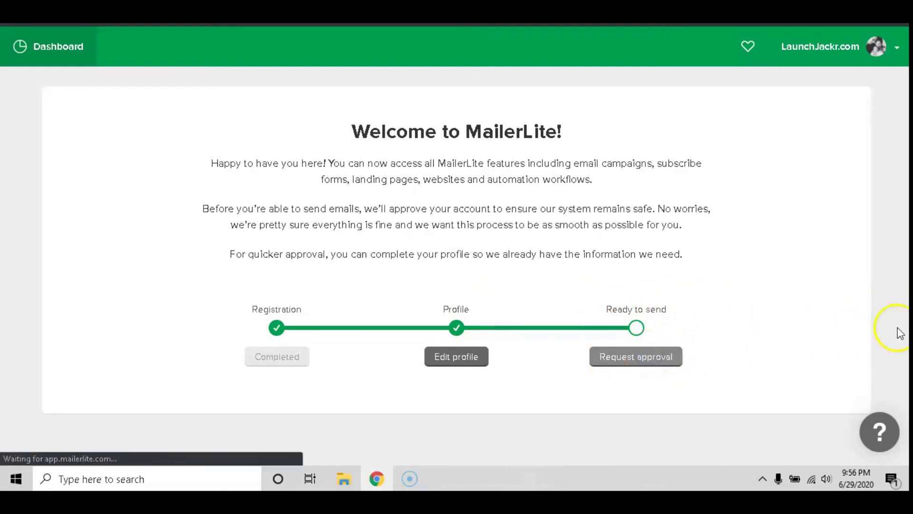
scroll(886, 312, "down", 1)
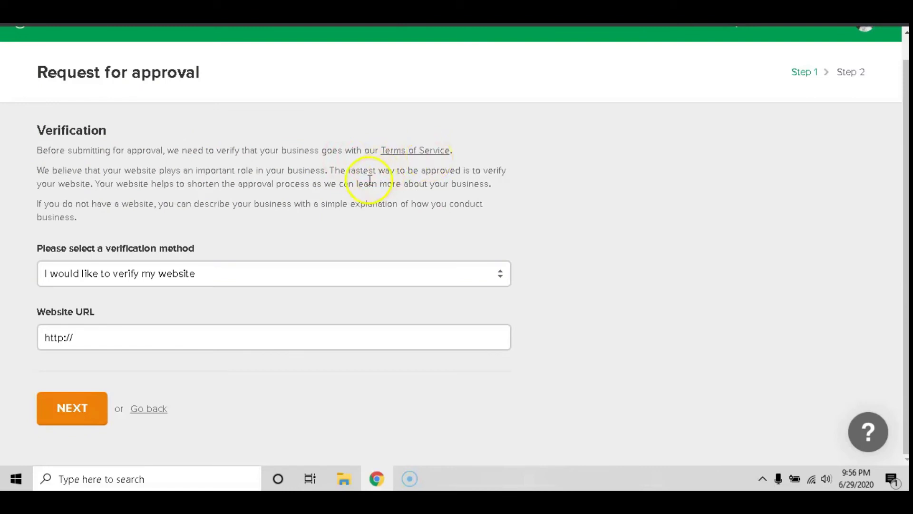
Step: Try the no-website verification option, starting the Social media URL and business description
left_click(136, 278)
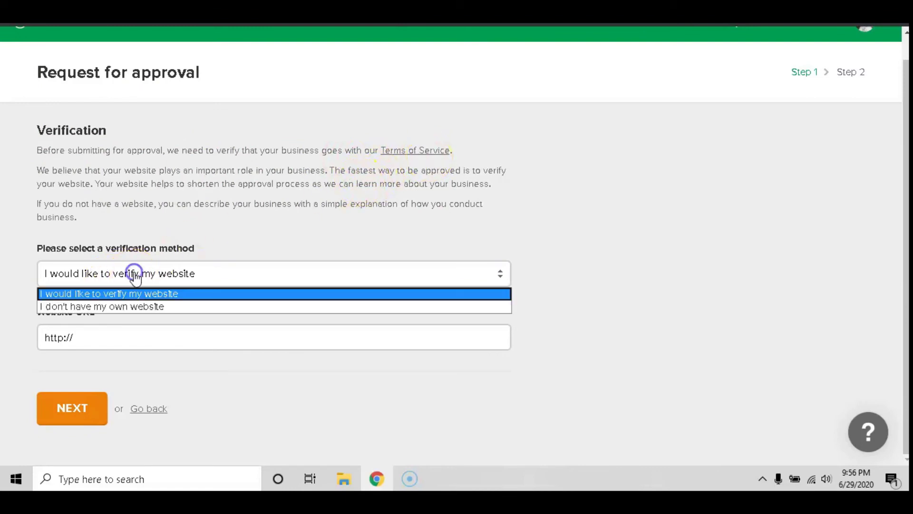
left_click(136, 278)
left_click(136, 278)
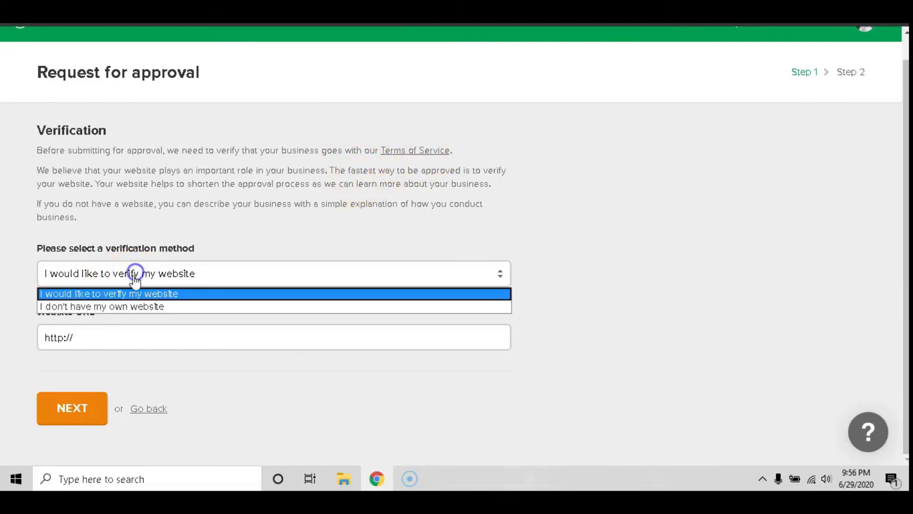
left_click(105, 306)
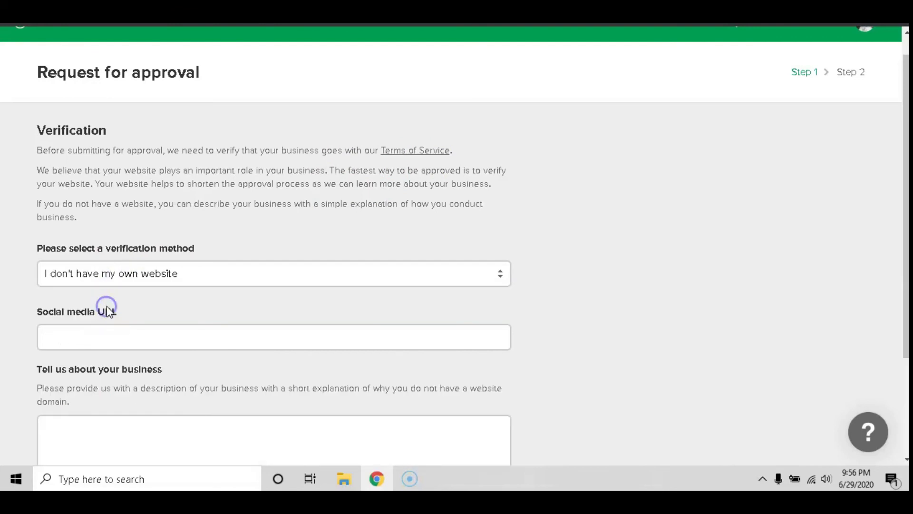
left_click(120, 336)
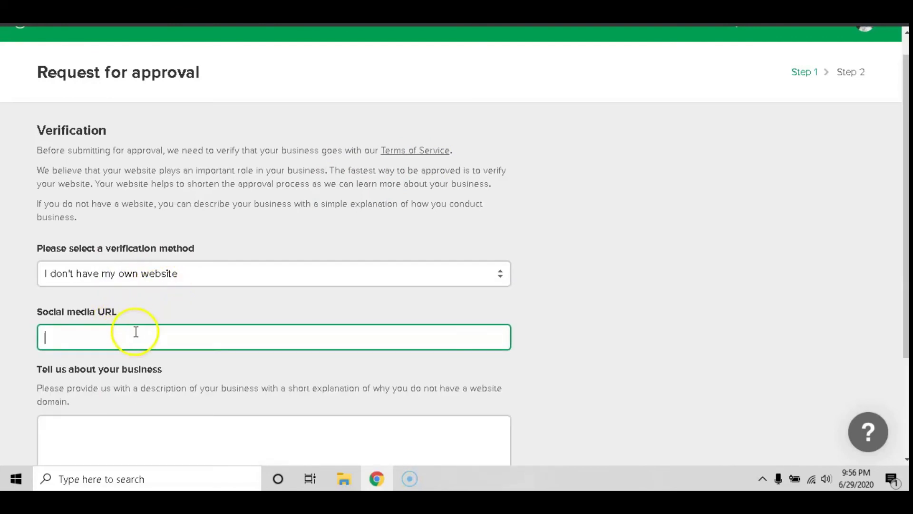
scroll(138, 324, "down", 3)
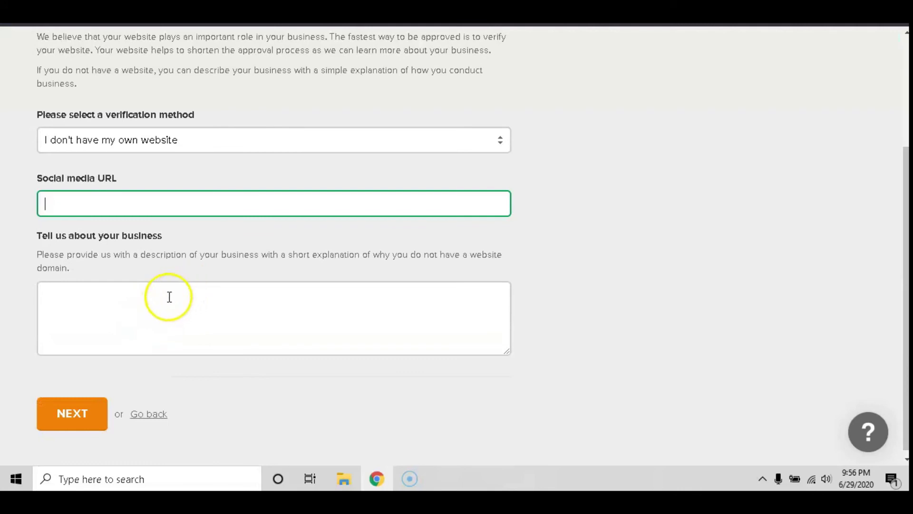
left_click(186, 291)
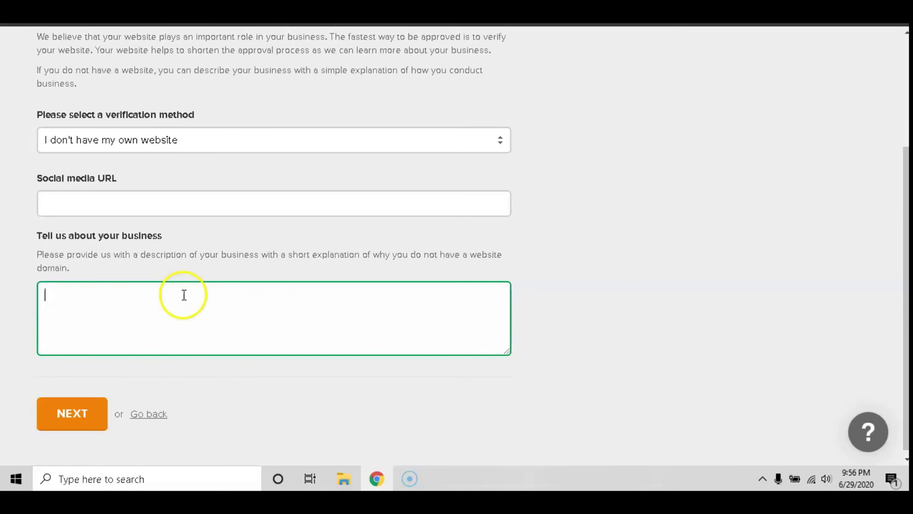
scroll(183, 291, "down", 1)
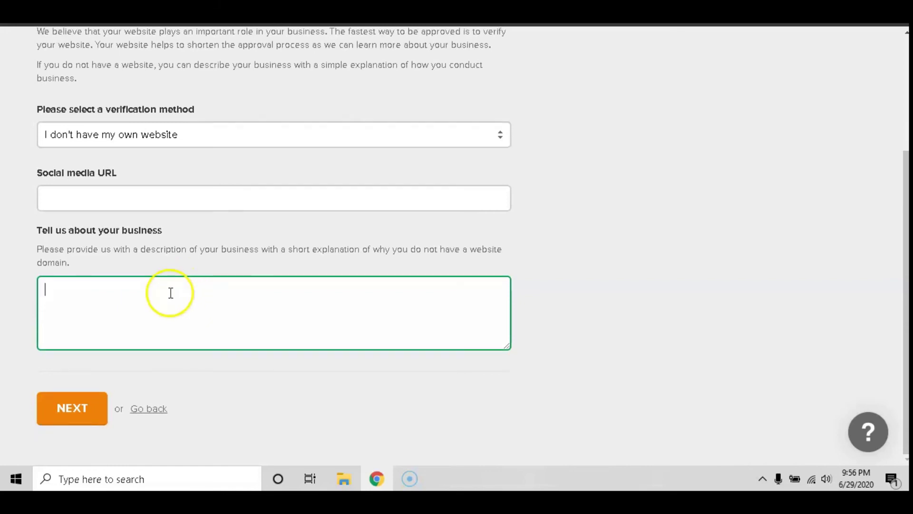
scroll(143, 264, "up", 1)
left_click(162, 200)
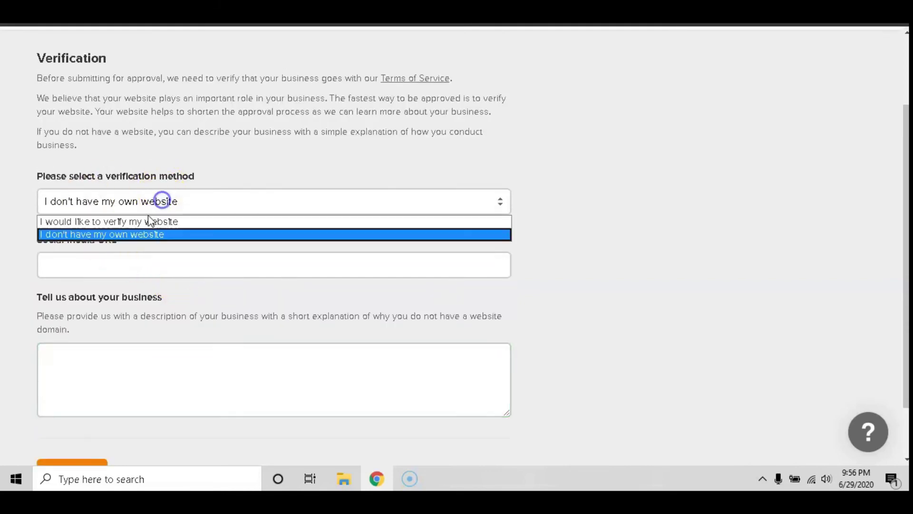
left_click(134, 222)
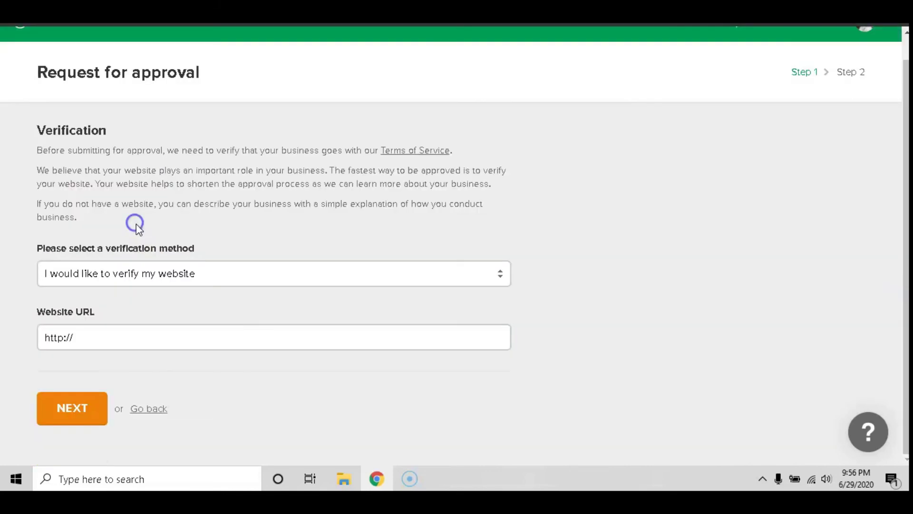
left_click(98, 339)
type("www.")
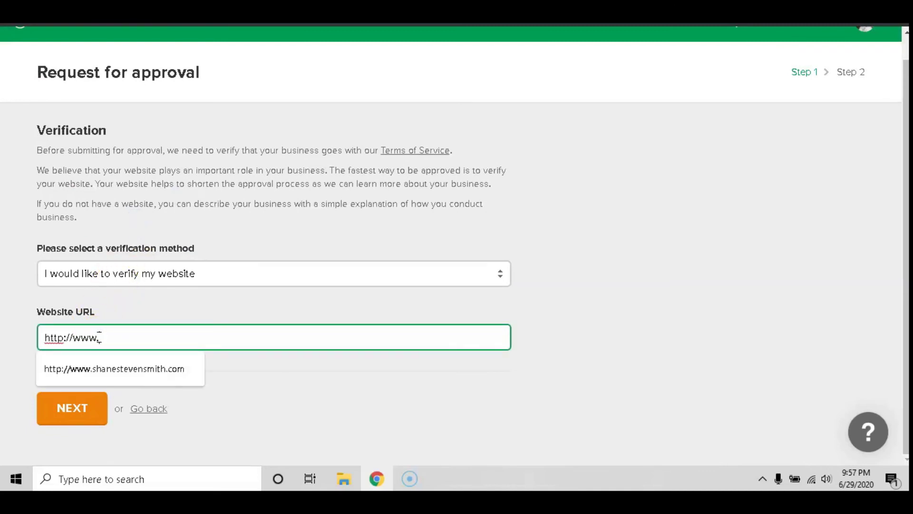
type("learnerpren")
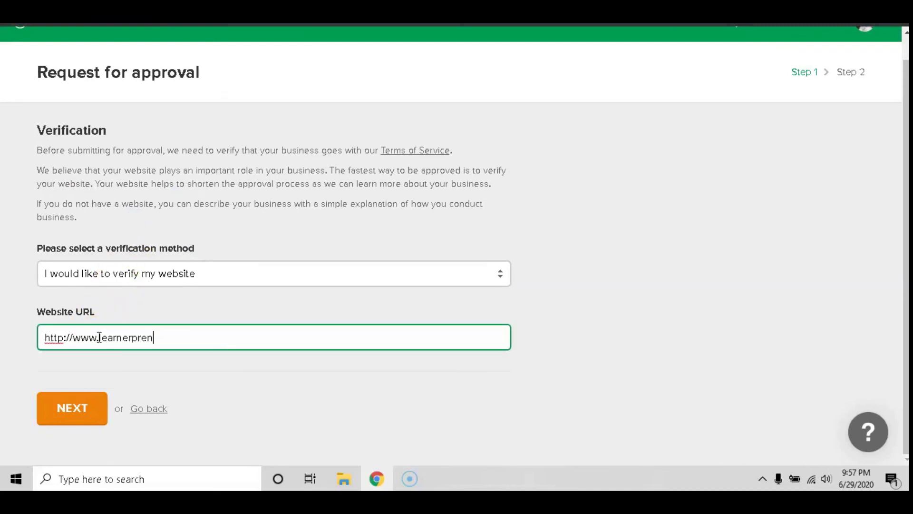
type("eur.net")
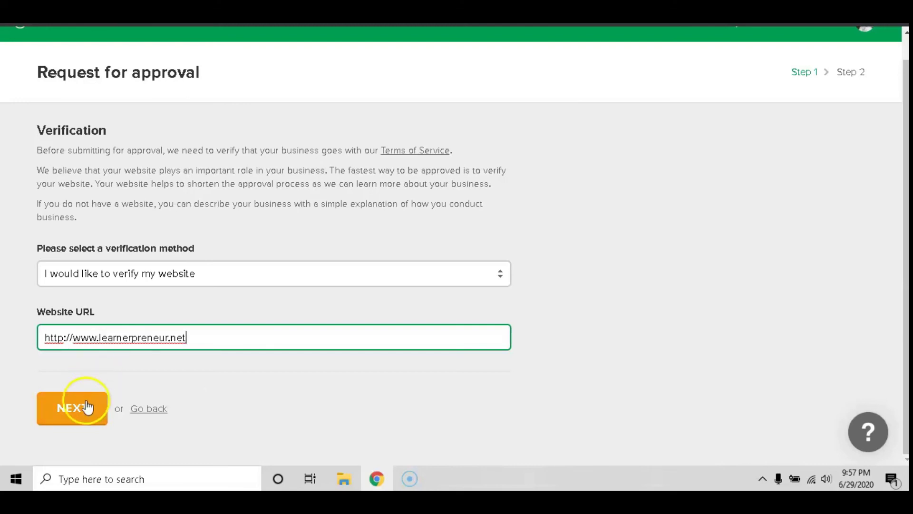
left_click(72, 409)
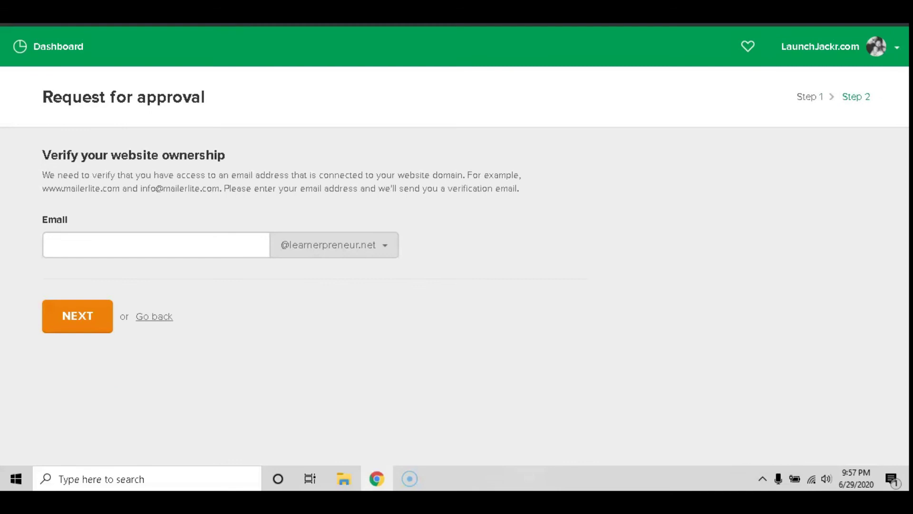